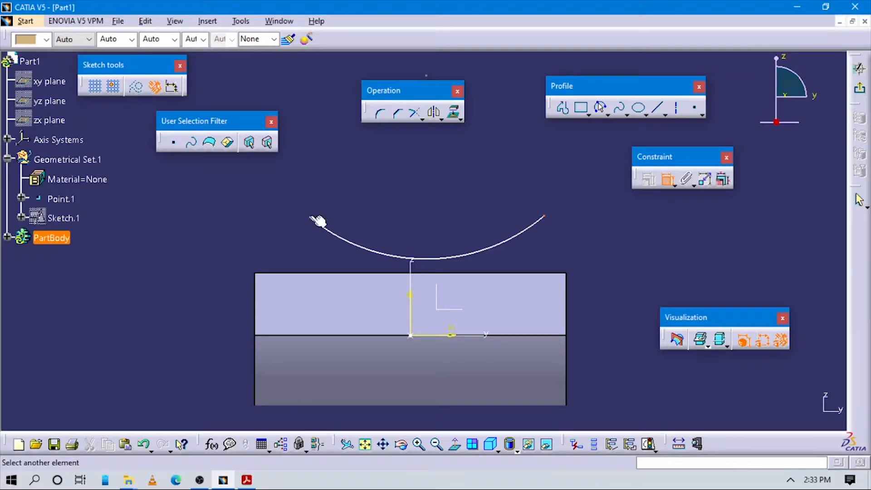
Constrain the arc's two endpoints to be symmetric about the sketch's vertical axis
right_click(402, 195)
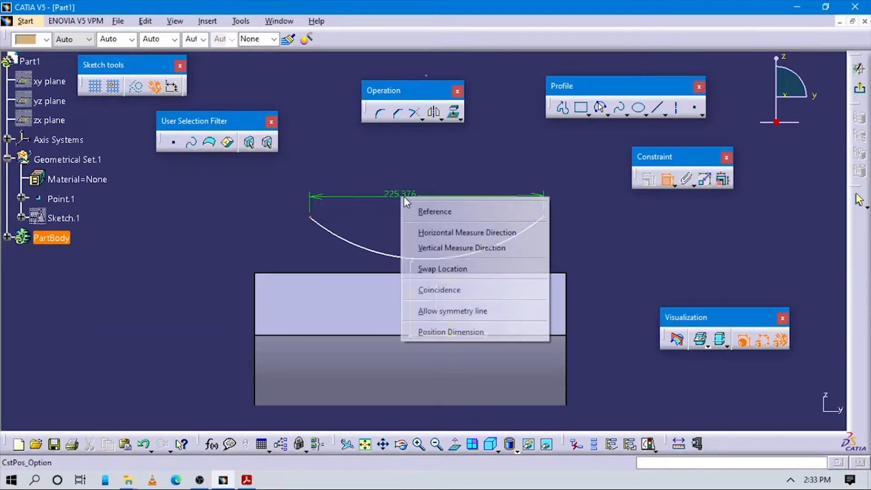
left_click(442, 309)
left_click(419, 305)
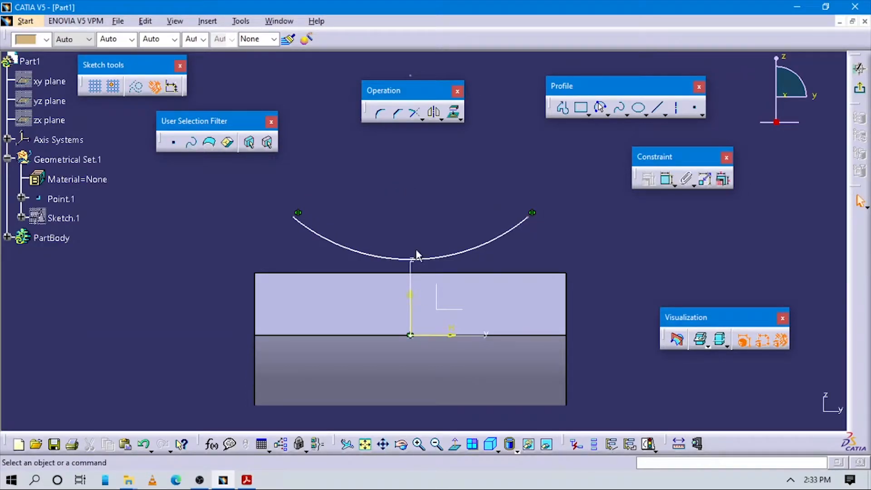
Dimension the width between the arc's endpoints and set it to 200 mm, checking against the Acrobat Reader drawing
key("alt+Tab")
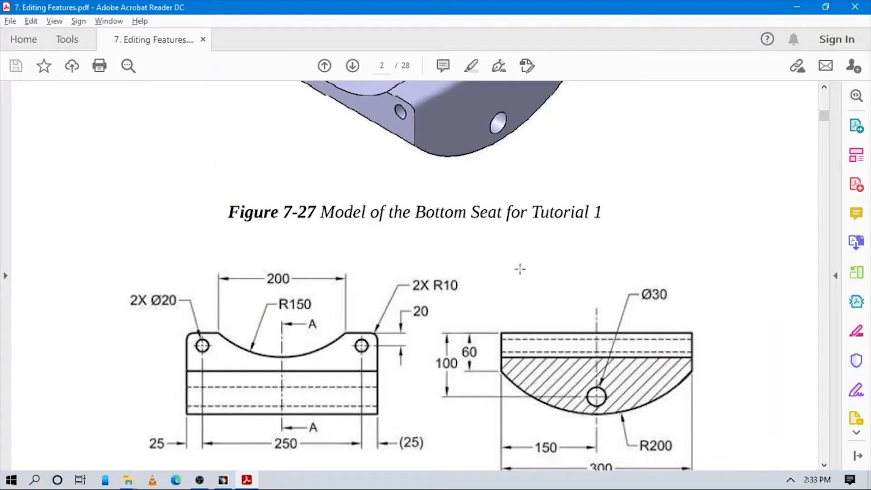
key("alt+Tab")
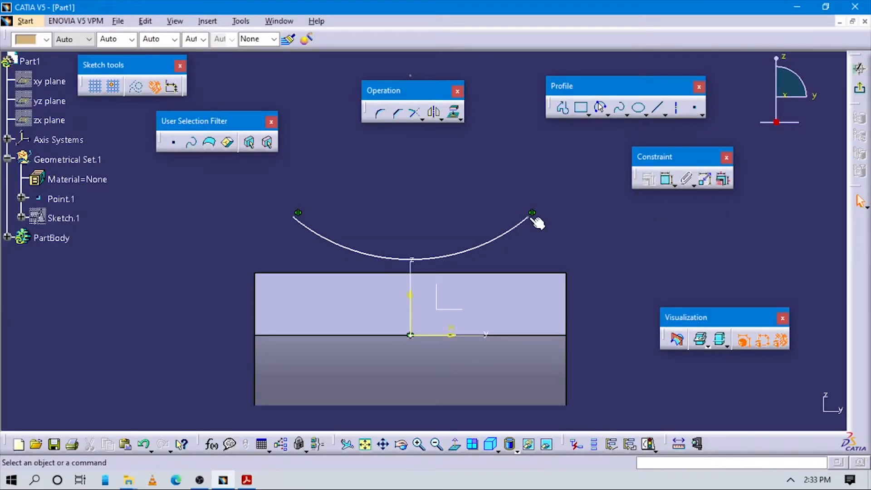
left_click(296, 214)
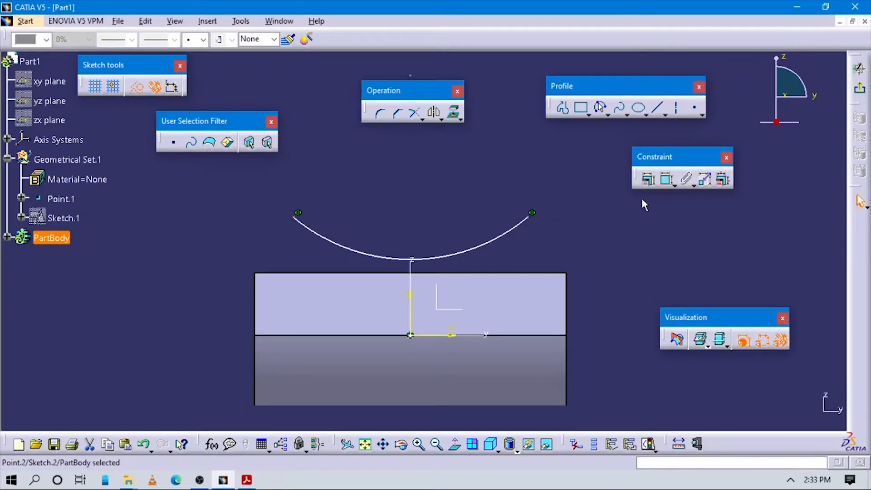
left_click(667, 179)
left_click(533, 218)
left_click(452, 205)
double_click(452, 201)
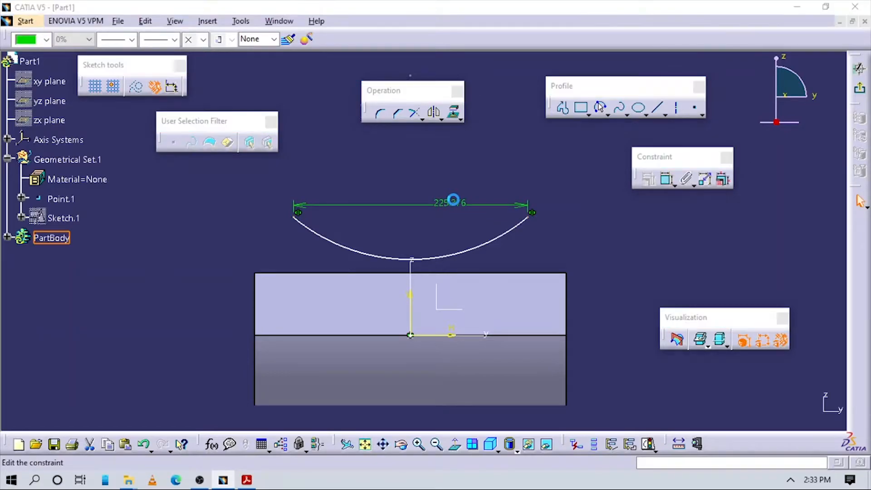
key("Escape")
key("alt+Tab")
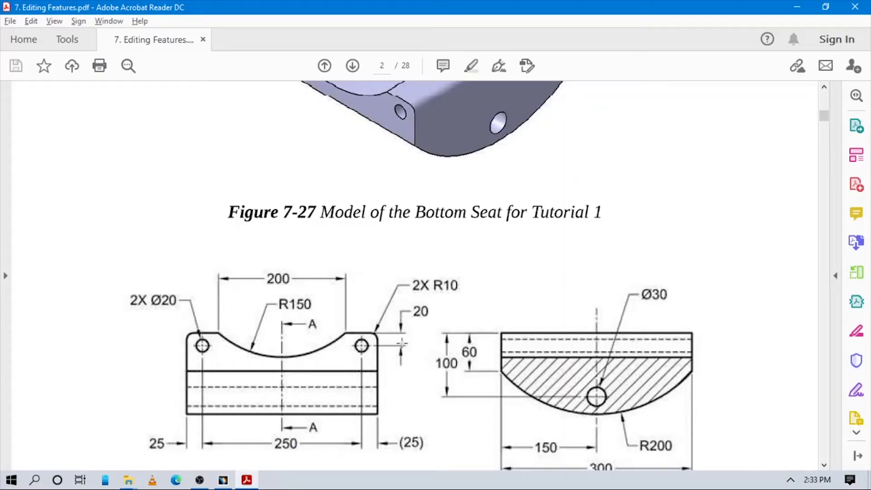
key("alt+Tab")
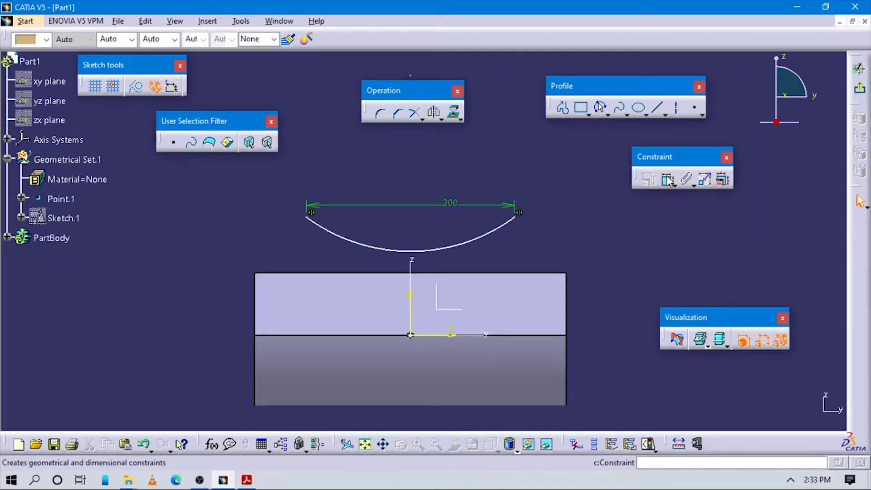
Dimension the arc's radius and set it to 150 mm
left_click(668, 180)
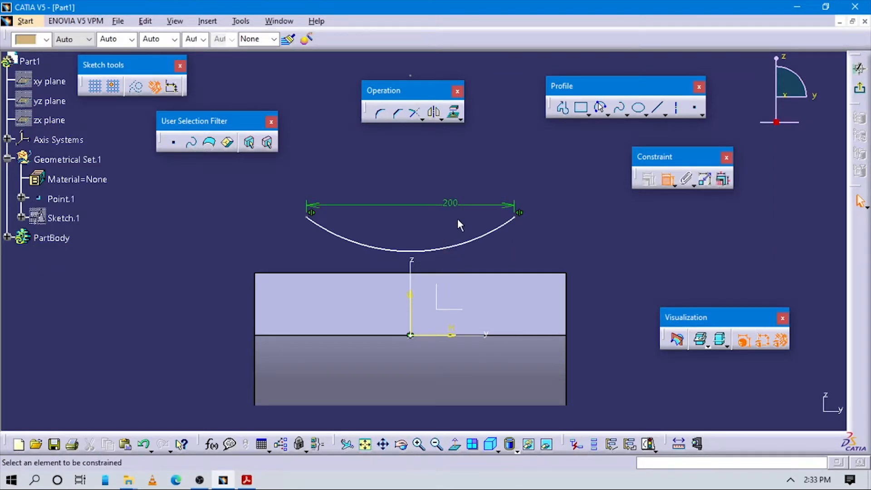
left_click(497, 230)
left_click(554, 250)
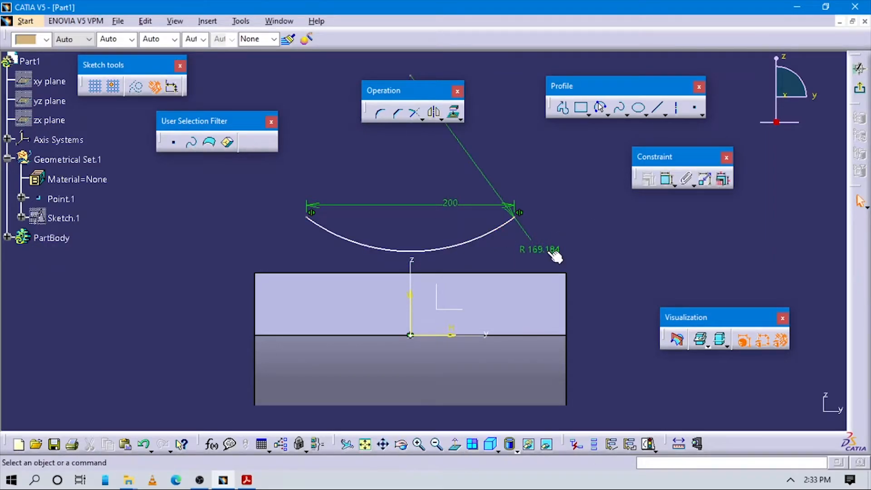
double_click(550, 250)
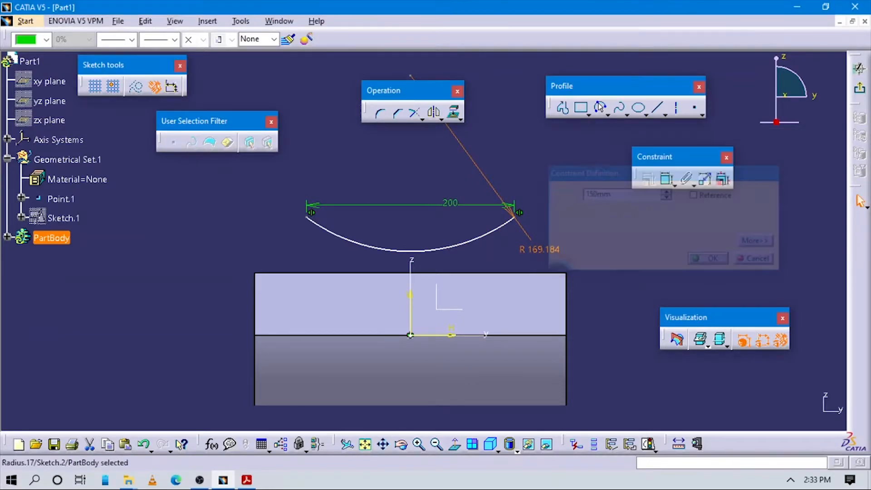
middle_click_drag(562, 236, 564, 247, "ctrl")
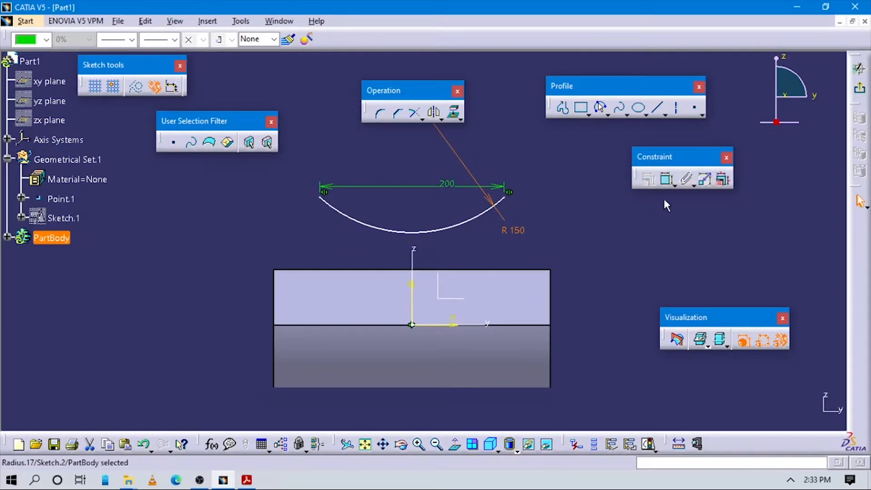
Dimension the height from the horizontal axis to the arc's endpoint and set it to 60 mm
left_click(666, 179)
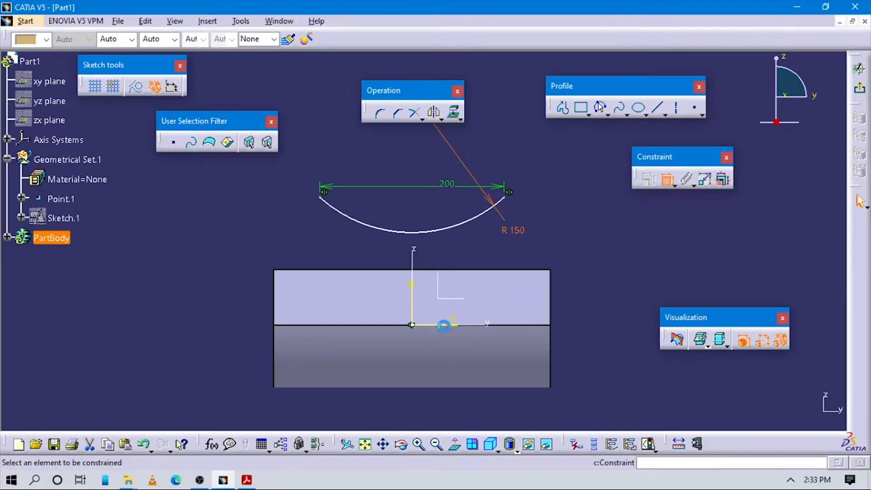
left_click(505, 198)
left_click(457, 332)
left_click(573, 279)
double_click(576, 278)
type("60")
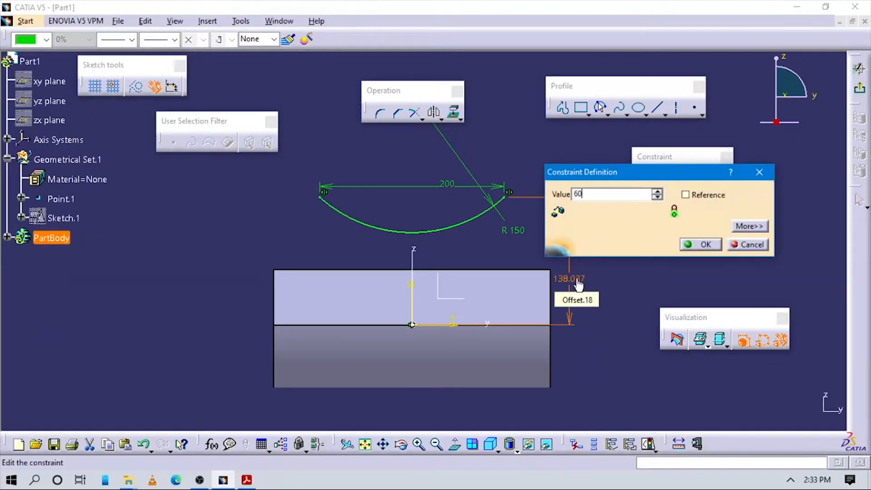
key("Return")
Try to close the arc with a straight profile line between its two ends
left_click(560, 108)
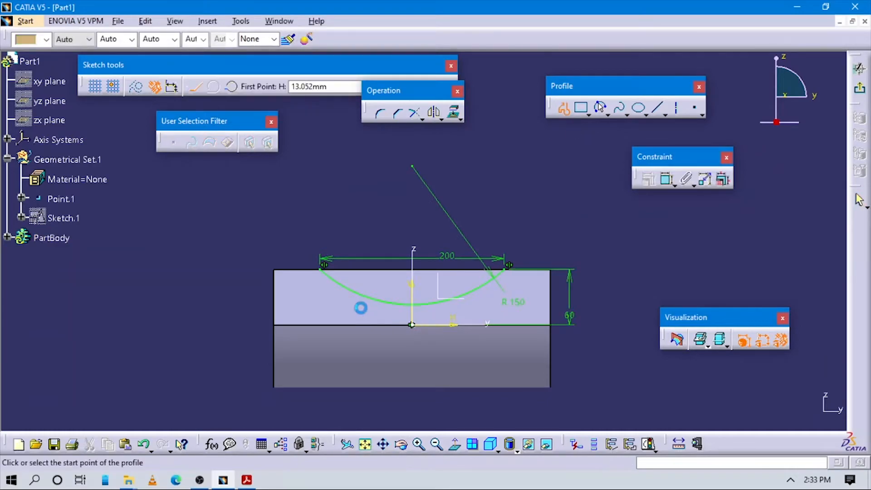
left_click(341, 274)
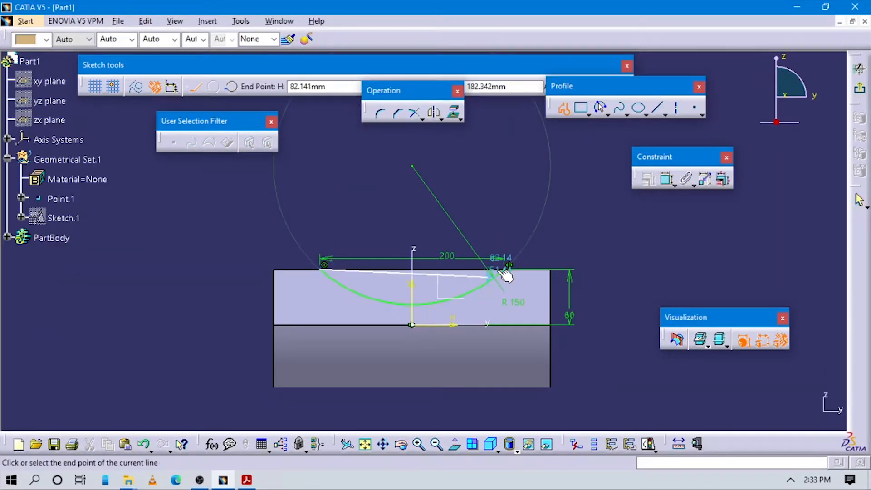
key("Escape")
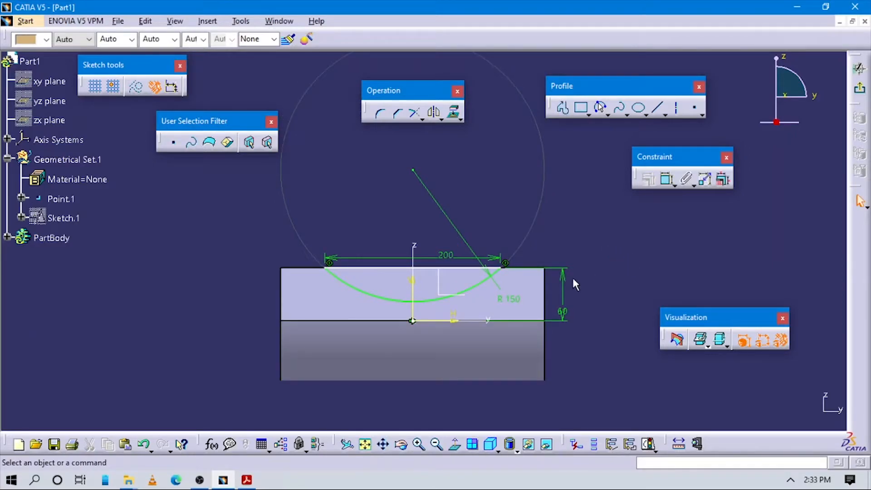
Move the straight line to test its attachment to the arc's ends, and delete it
middle_click_drag(594, 332, 546, 247)
mouse_move(629, 360)
middle_mouse_down()
mouse_move(510, 316)
mouse_move(442, 223)
middle_mouse_up()
mouse_move(556, 331)
middle_mouse_down()
mouse_move(517, 399)
mouse_move(621, 379)
mouse_move(621, 397)
middle_mouse_up()
left_click_drag(431, 272, 424, 233)
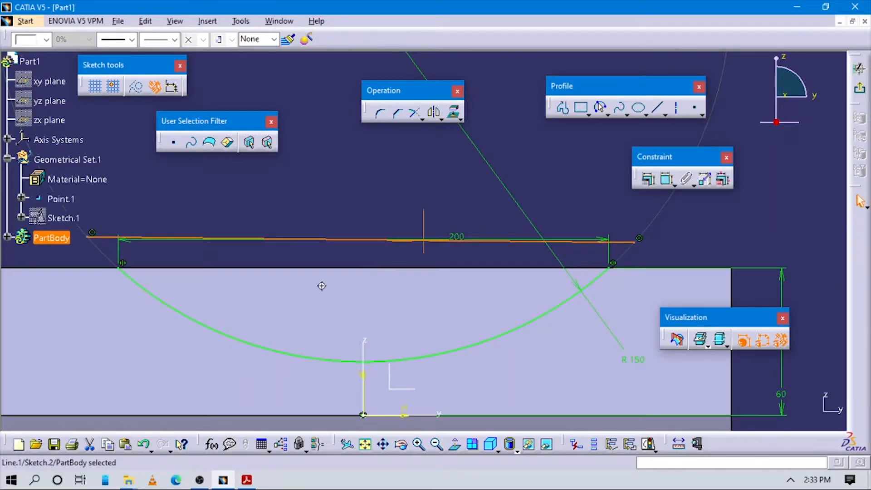
middle_click_drag(322, 285, 389, 287)
left_click(392, 285)
left_click(317, 238)
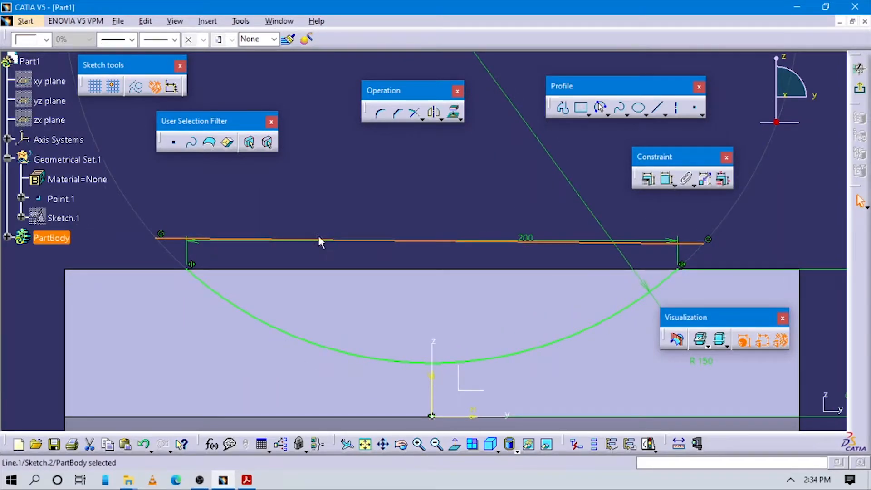
key("Delete")
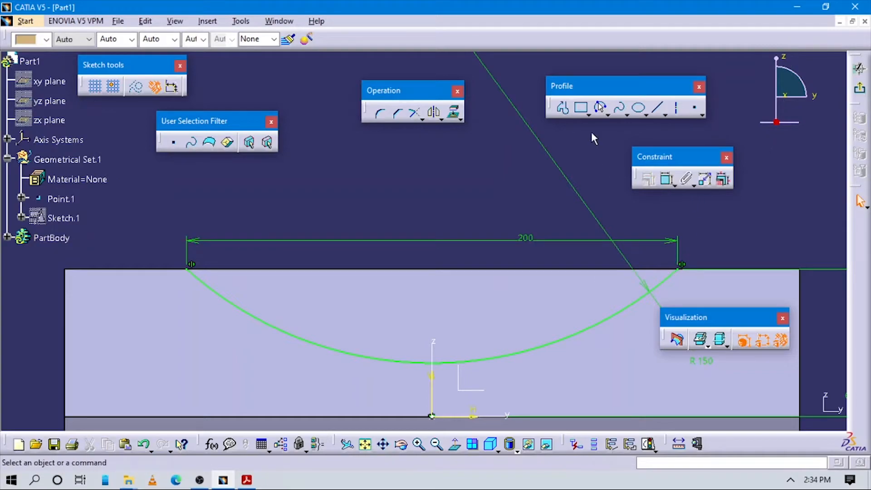
Close the arc profile with a horizontal line joining its two endpoints exactly
left_click(564, 108)
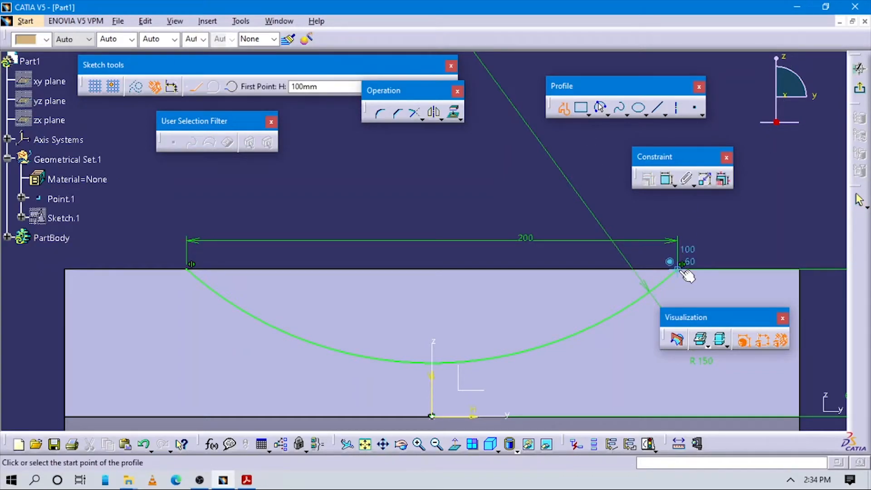
left_click(187, 268)
double_click(432, 214)
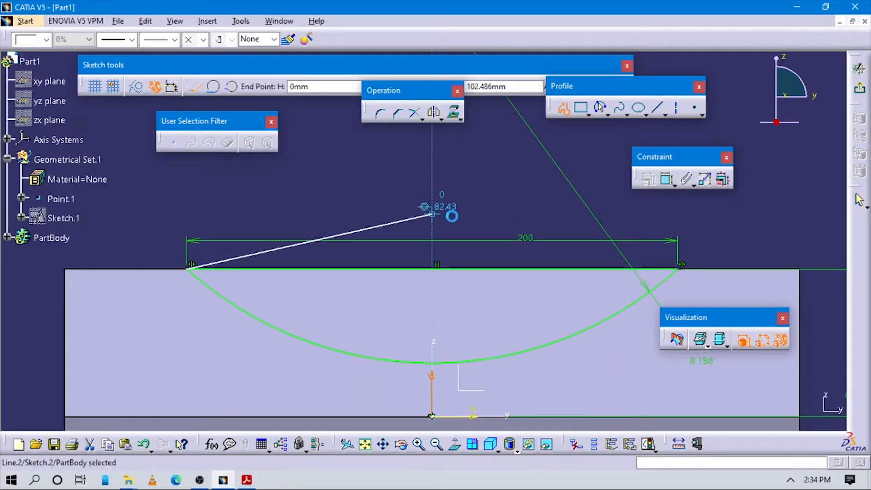
key("Escape")
left_click(752, 238)
middle_click_drag(753, 238, 757, 256, "ctrl")
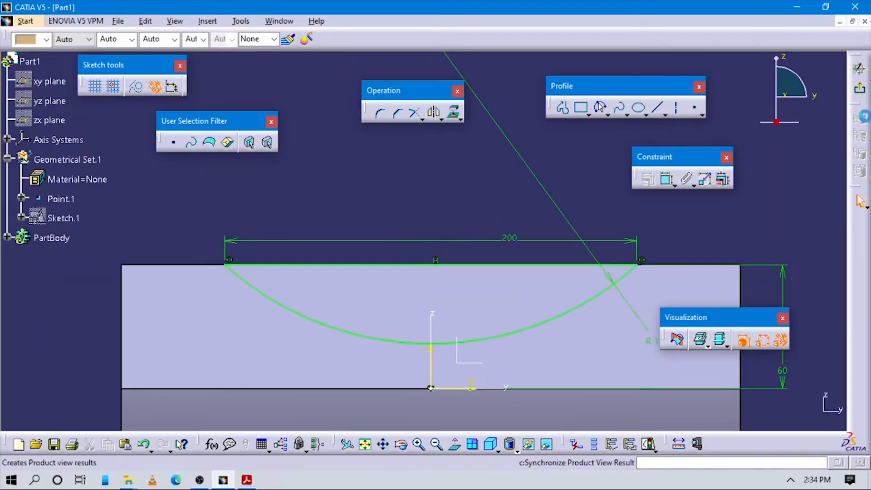
Exit the sketch and cut a Pocket from the arc profile with 150 mm depth and mirrored extent
left_click(860, 88)
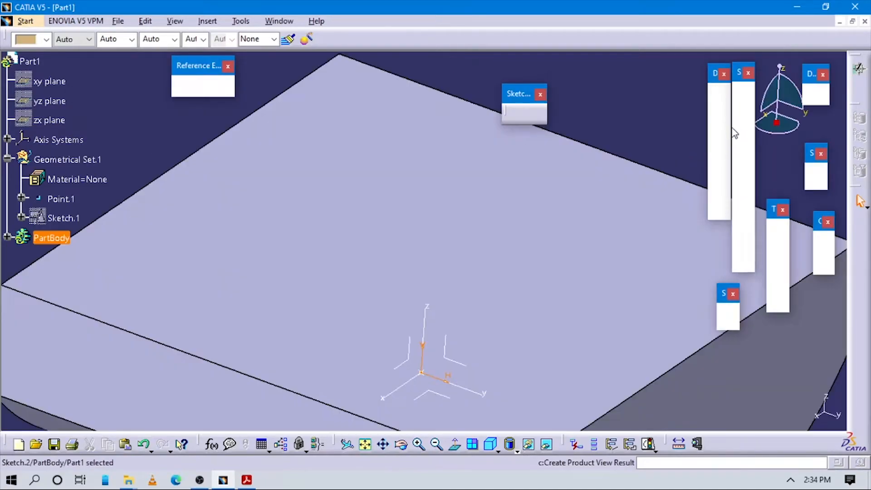
left_click(744, 121)
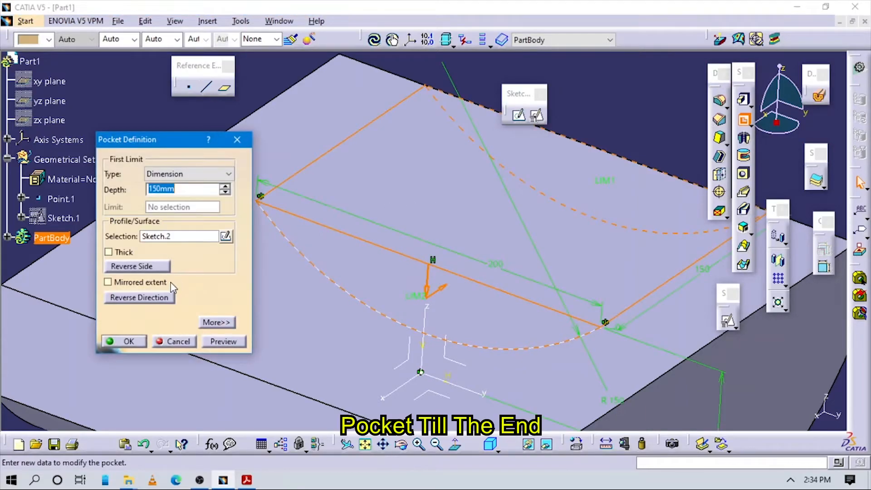
left_click(136, 287)
middle_click_drag(310, 267, 335, 349)
left_click(128, 341)
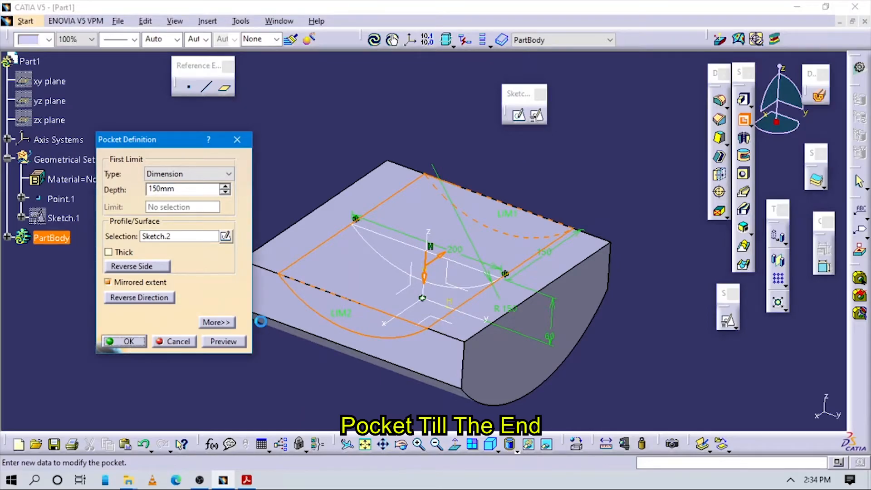
middle_click_drag(311, 290, 331, 291)
middle_click_drag(448, 371, 456, 335)
Check the reference model in Acrobat Reader and start a Hole on the block's flat side face, extending Up To Next
left_click(247, 481)
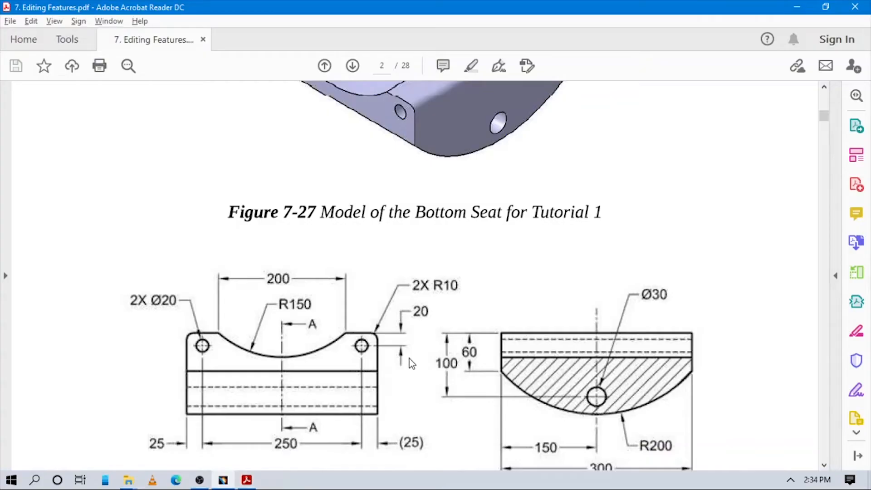
scroll(373, 341, "up", 5)
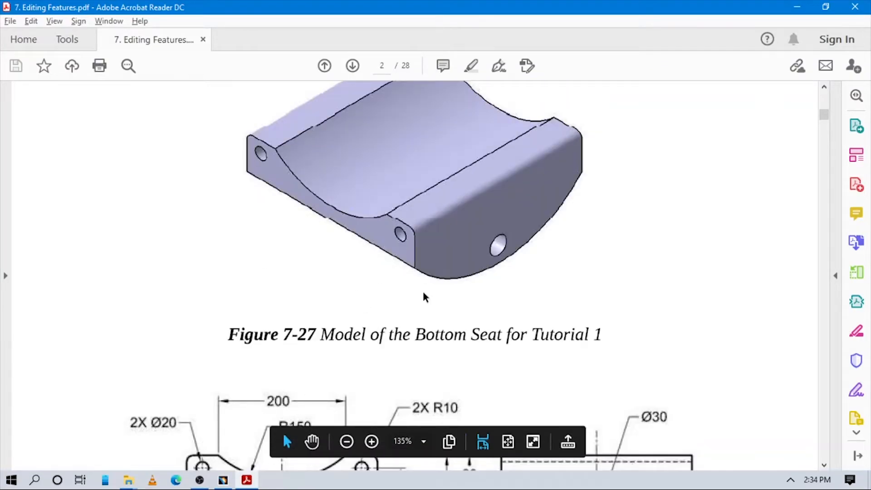
left_click(222, 481)
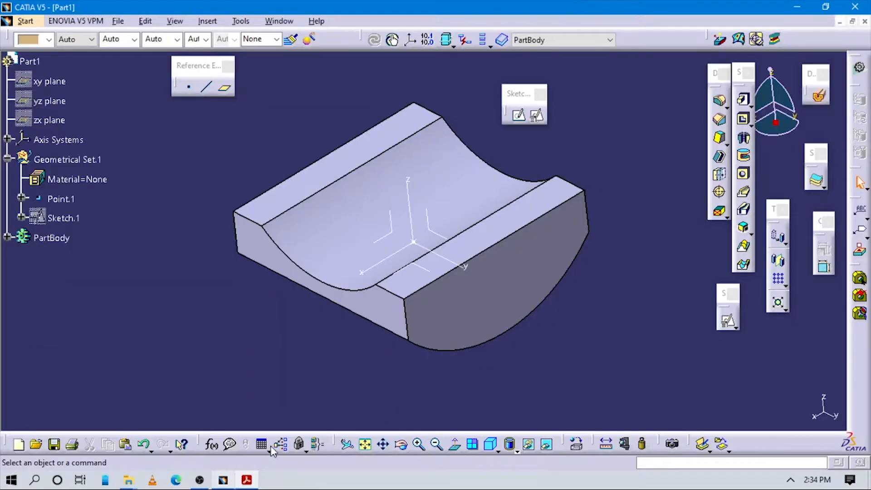
left_click(745, 176)
left_click(533, 258)
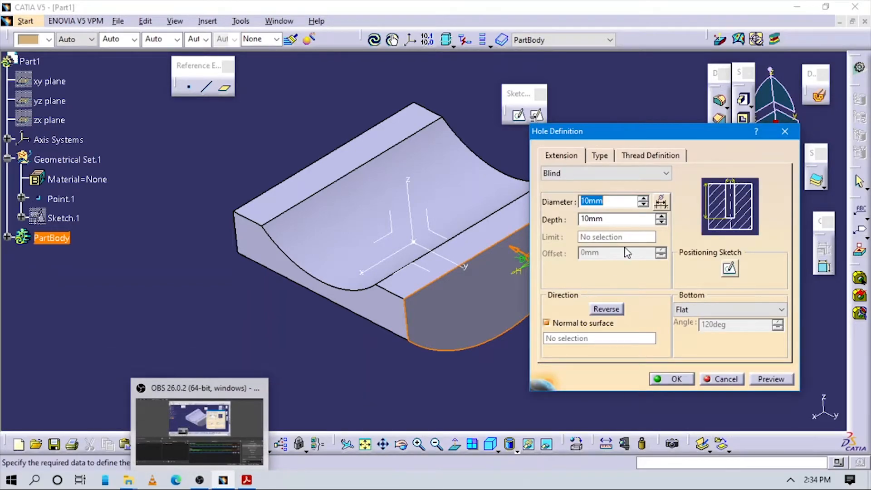
left_click(594, 173)
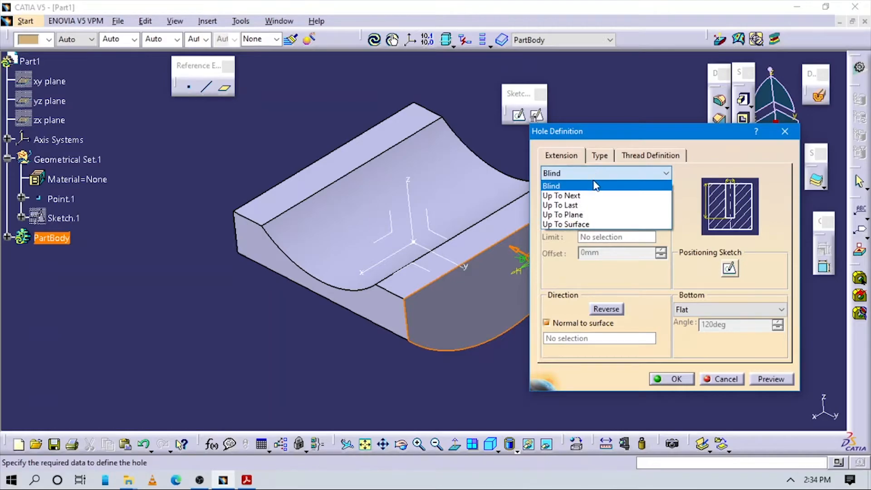
left_click(586, 195)
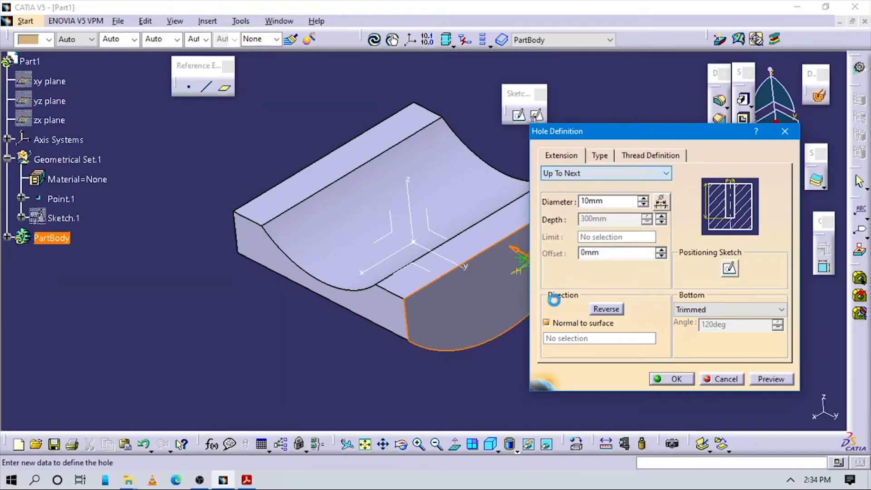
Look up the side hole's dimensions in the Acrobat Reader drawing, and open the hole's positioning sketch in CATIA
left_click_drag(615, 201, 477, 187)
key("alt+Tab")
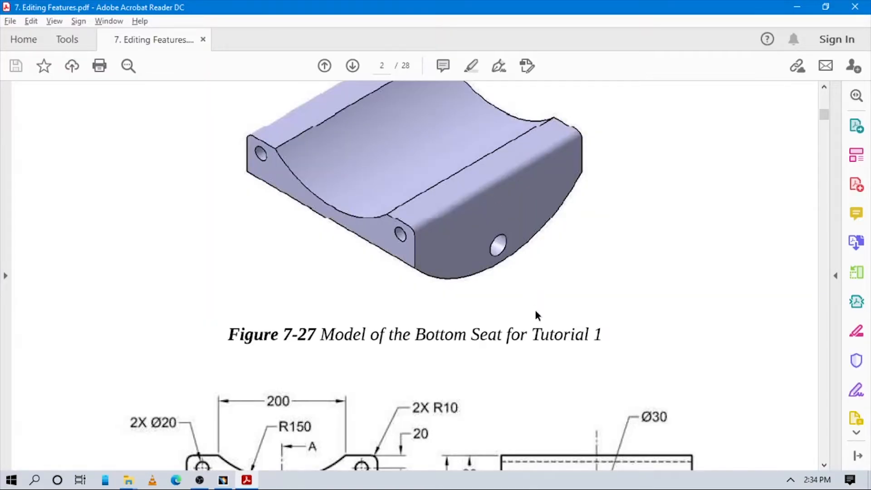
scroll(536, 319, "down", 4)
key("alt+Tab")
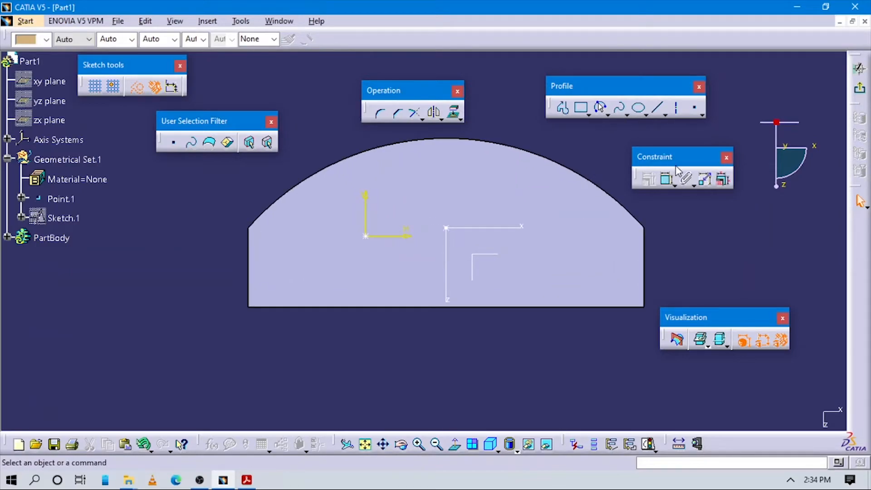
Constrain the side hole's centre 100 mm from the face's long straight edge, checking the position in the PDF drawing
left_click(666, 179)
key("alt+Tab")
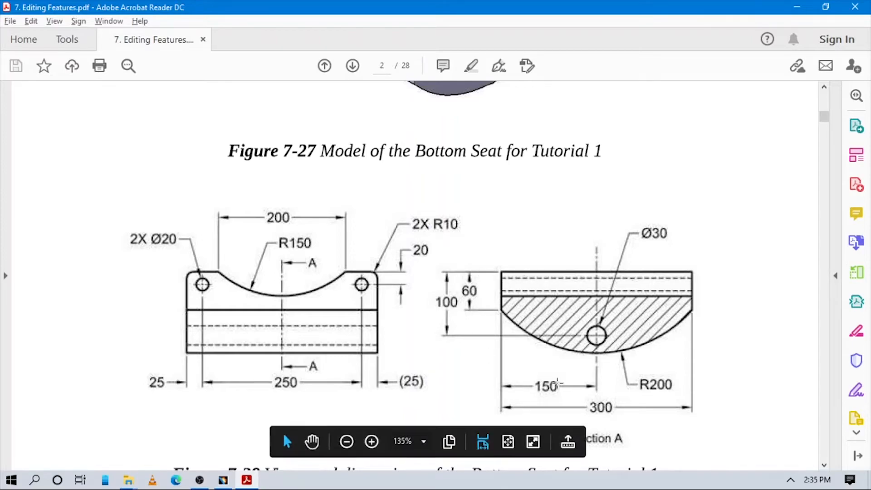
key("alt+Tab")
left_click(367, 237)
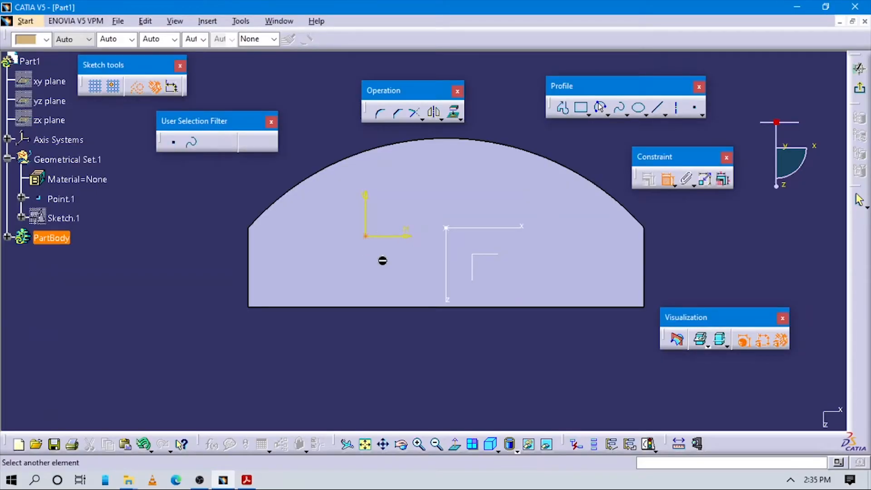
left_click(398, 307)
left_click(208, 277)
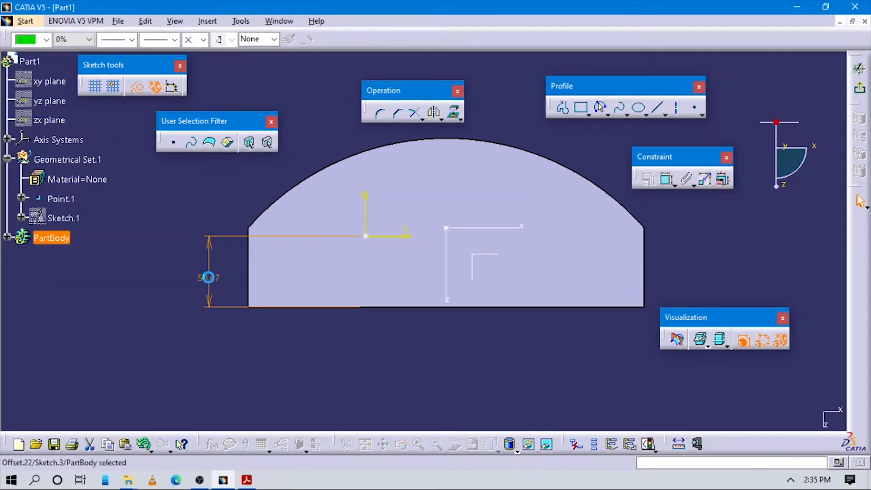
type("100mm")
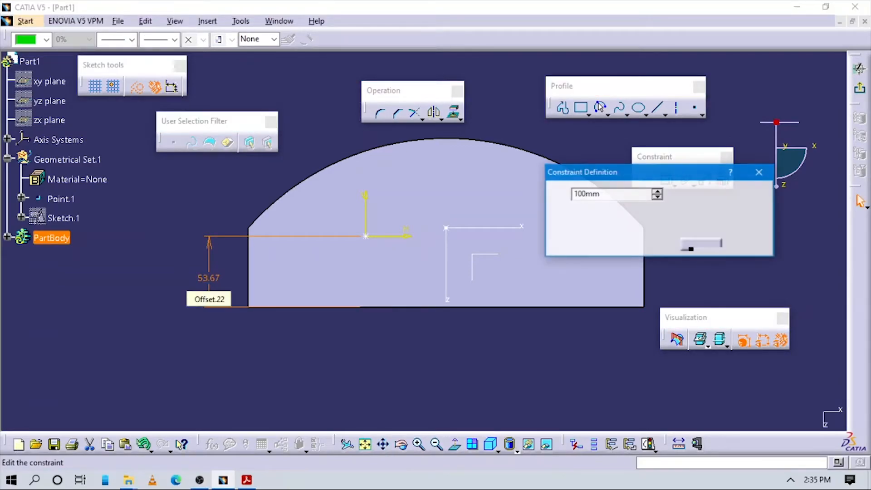
key("Return")
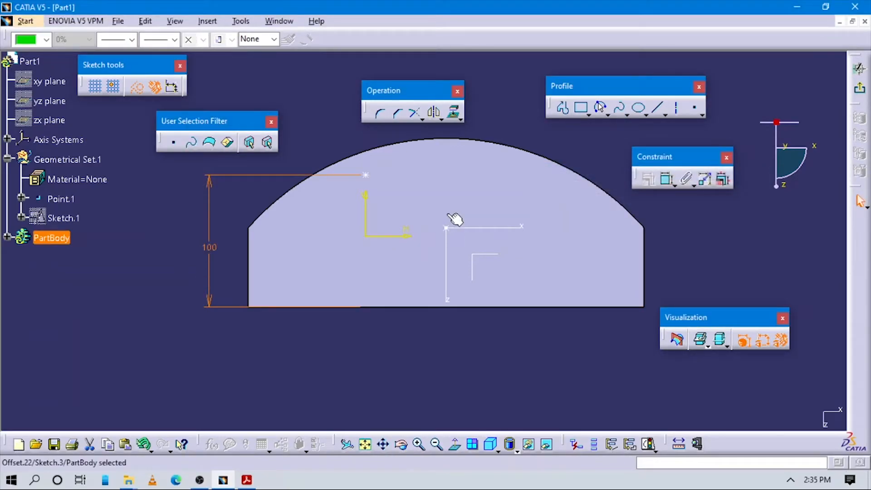
Constrain the side hole's centre 150 mm from the face's short vertical edge
left_click(665, 179)
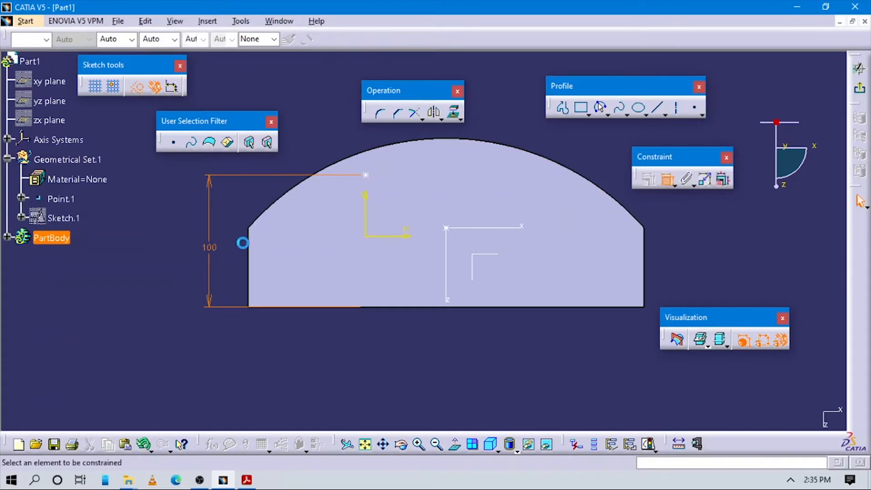
left_click(361, 180)
left_click(359, 175)
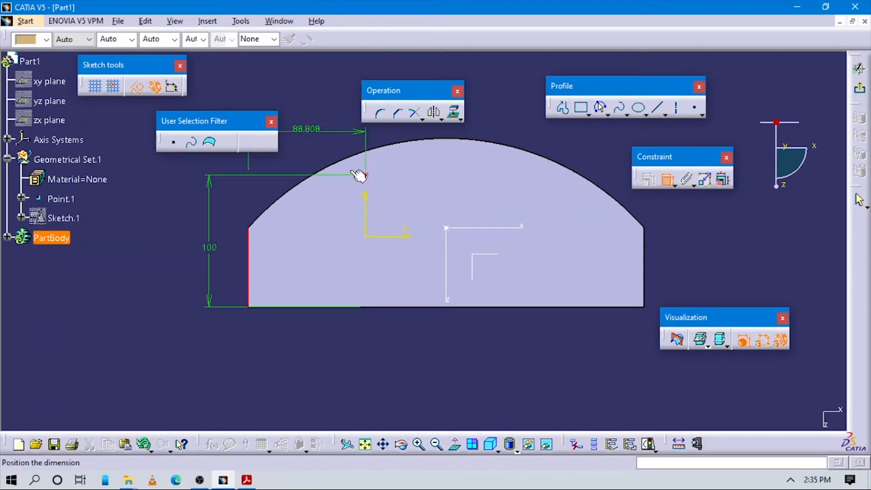
left_click(333, 143)
double_click(332, 143)
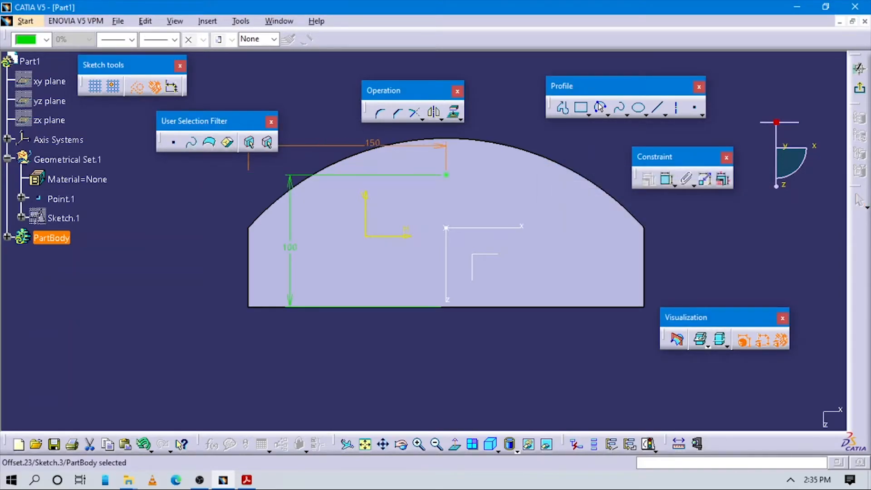
mouse_move(594, 272)
middle_mouse_down()
mouse_move(518, 243)
mouse_move(517, 255)
mouse_move(528, 230)
middle_mouse_up()
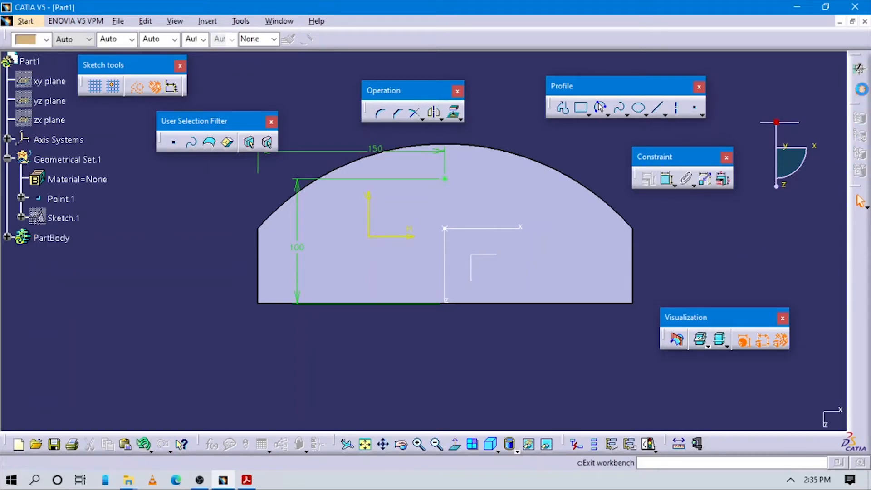
Exit the positioning sketch and create the Up To Next side hole with a 30 mm diameter
left_click(861, 89)
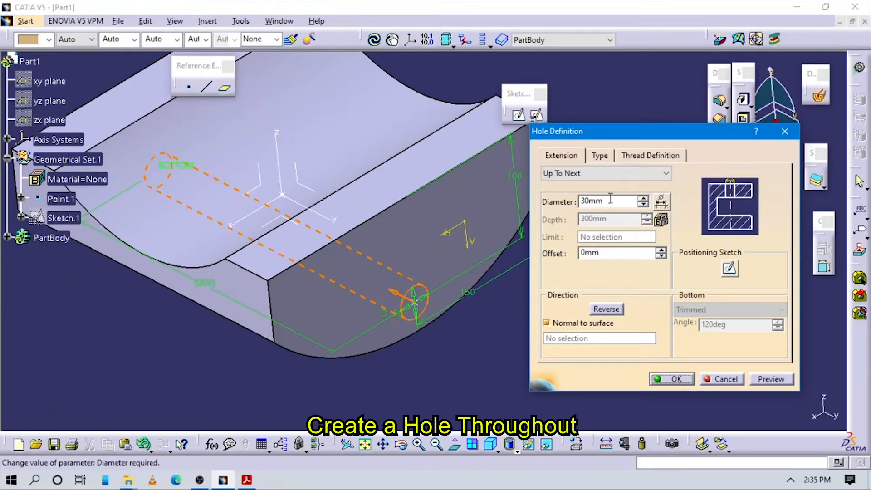
left_click(663, 380)
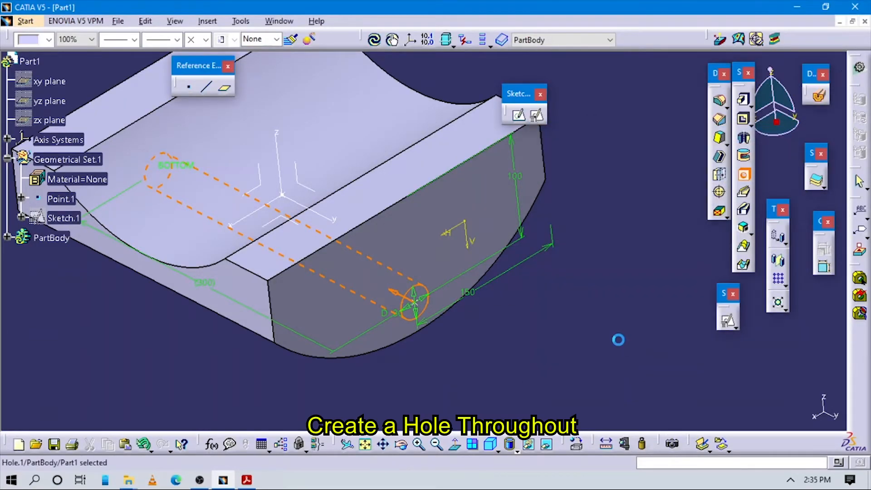
middle_click_drag(427, 379, 614, 346)
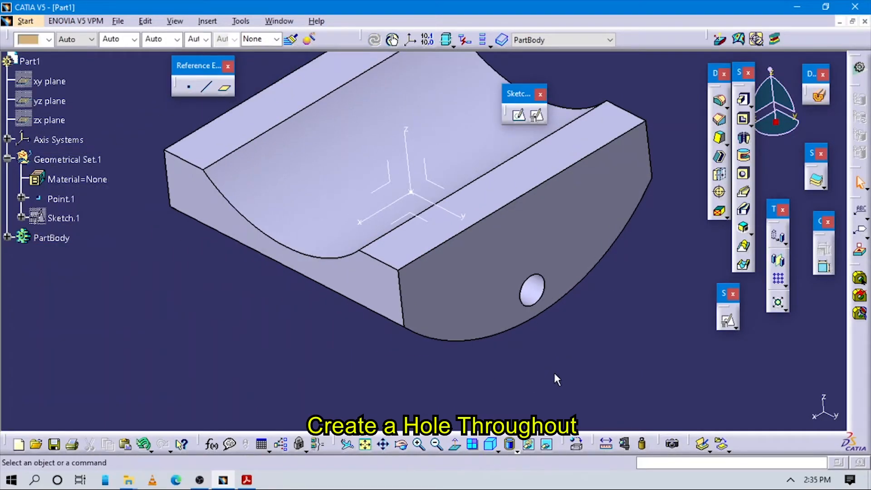
Start a second Hole on the trough's end face, open its positioning sketch, and look up its location in the PDF drawing
left_click(743, 176)
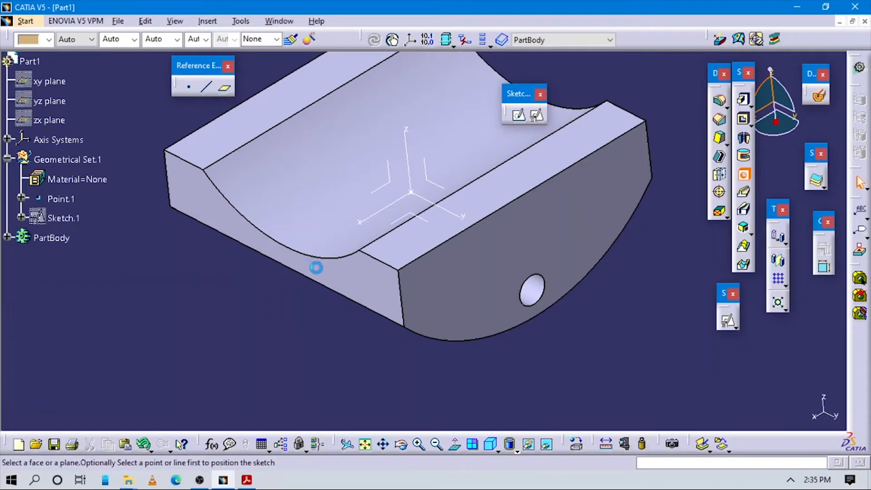
left_click(362, 283)
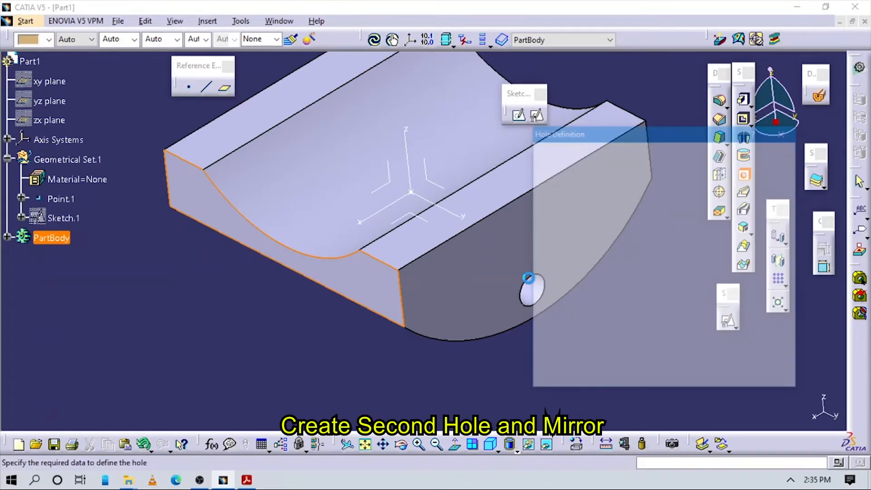
left_click(729, 266)
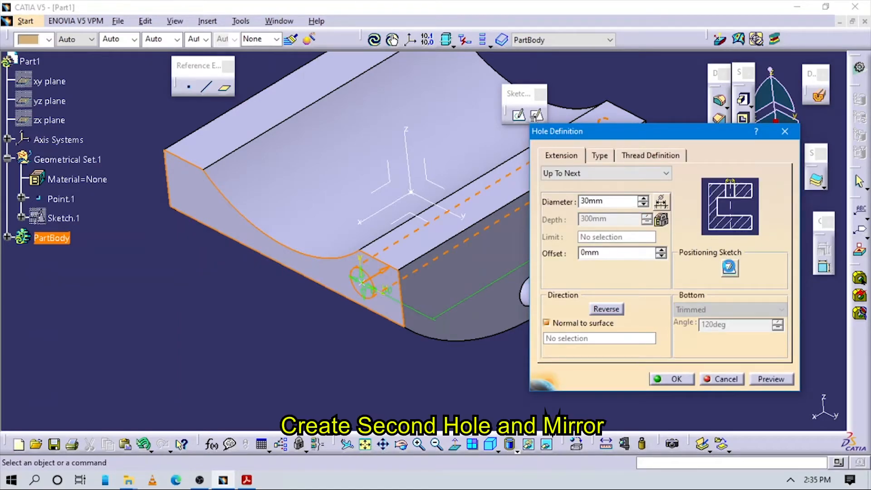
key("alt+Tab")
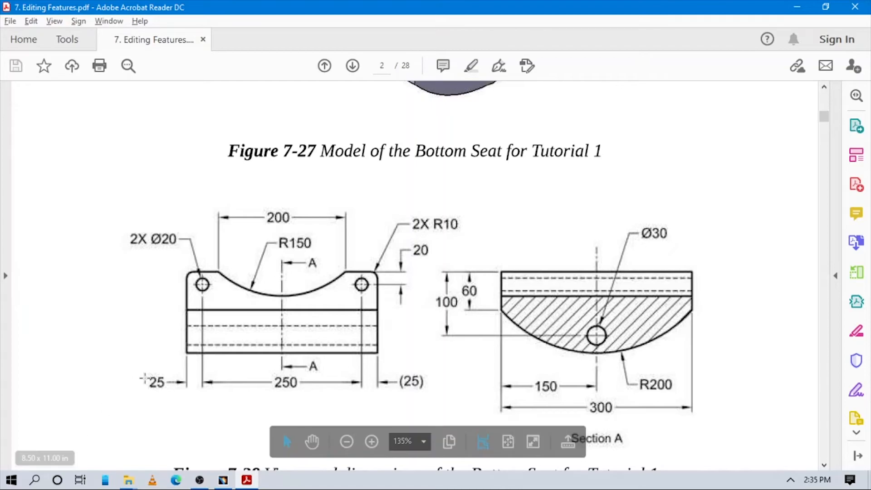
left_click(246, 481)
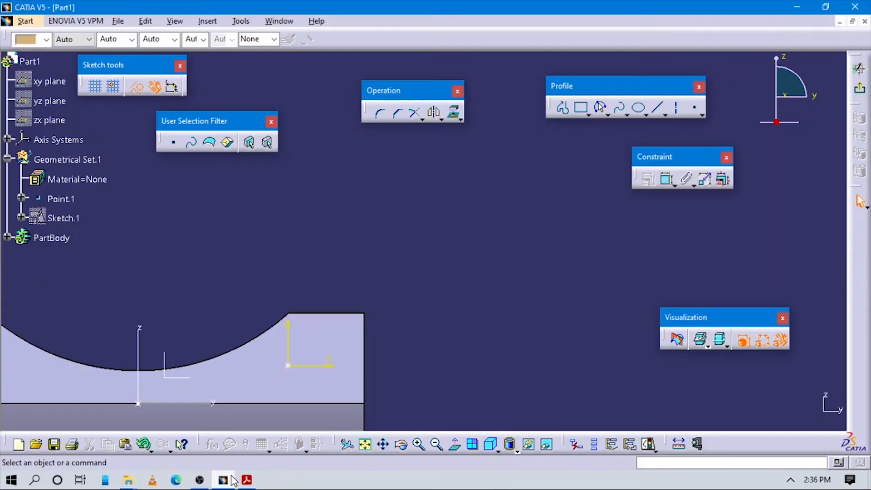
Constrain the second hole's centre 20 mm below the end face's top edge
left_click(661, 182)
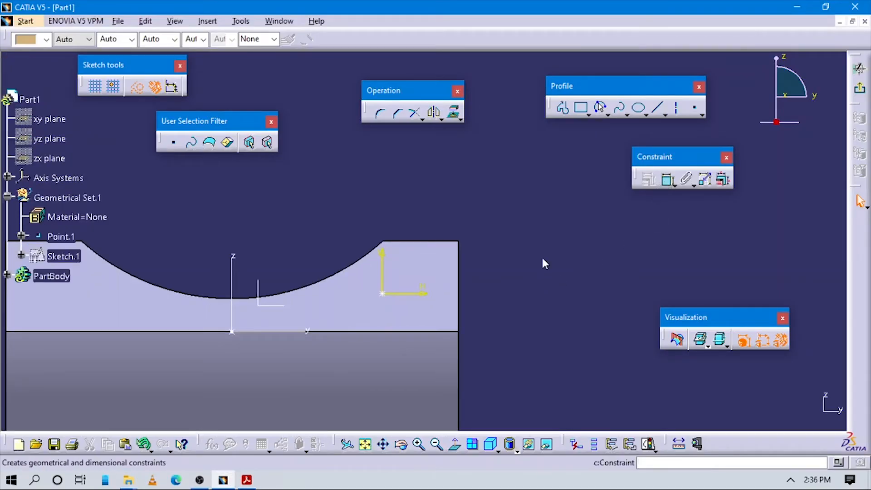
left_click(423, 242)
left_click(385, 293)
left_click(433, 192)
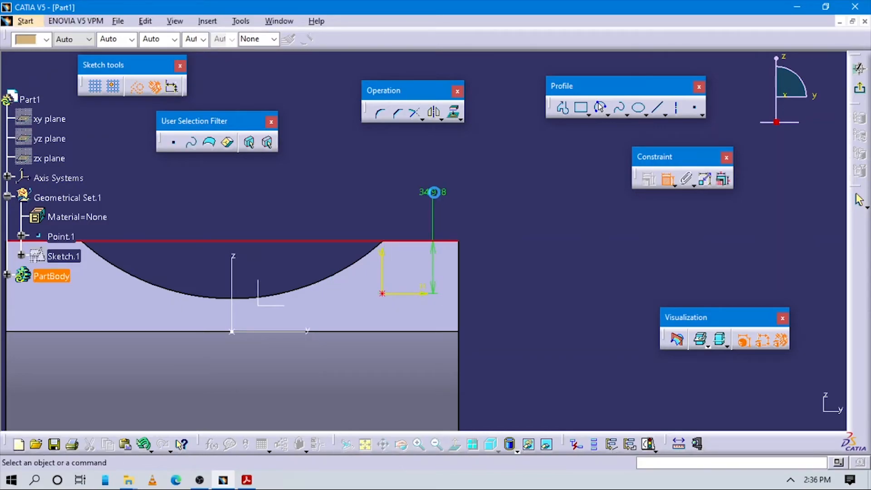
double_click(433, 191)
type("20")
key("Return")
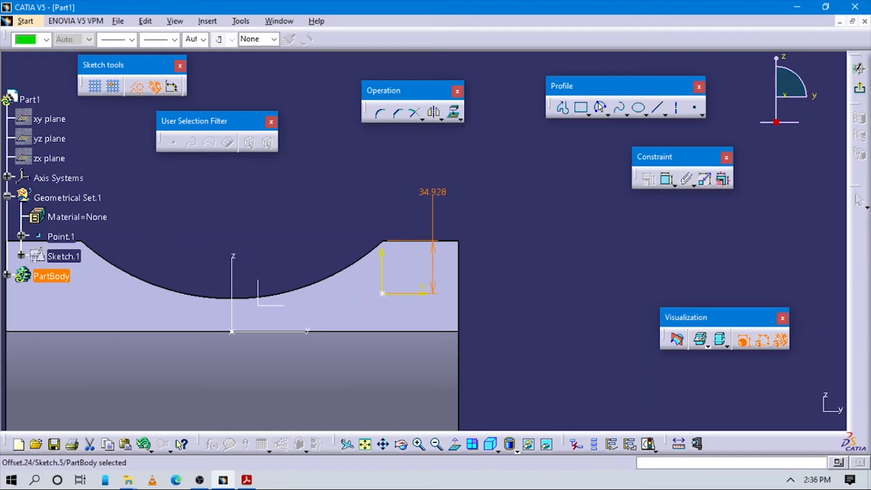
Constrain the second hole's centre 25 mm from the end face's nearest vertical edge
left_click(382, 271)
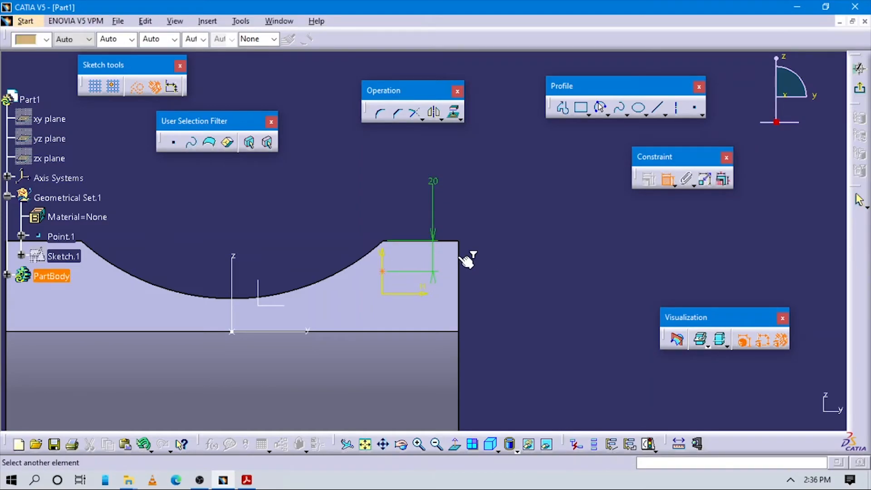
left_click(451, 192)
double_click(450, 193)
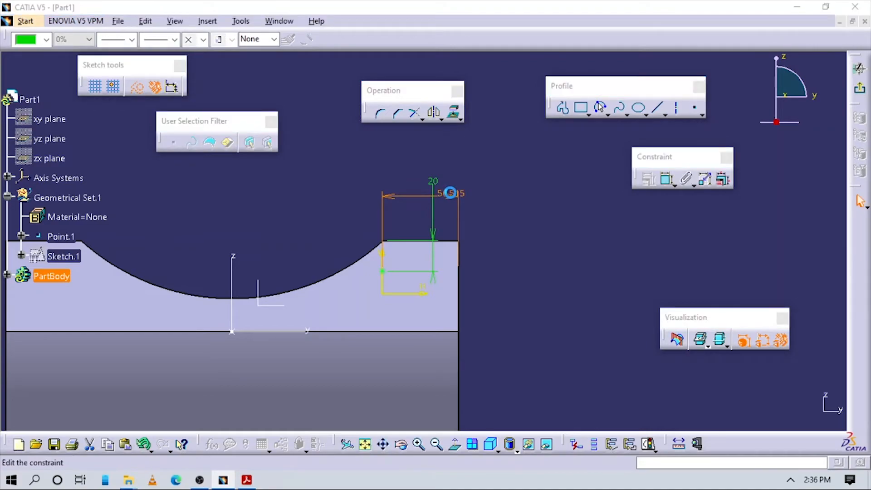
key("Return")
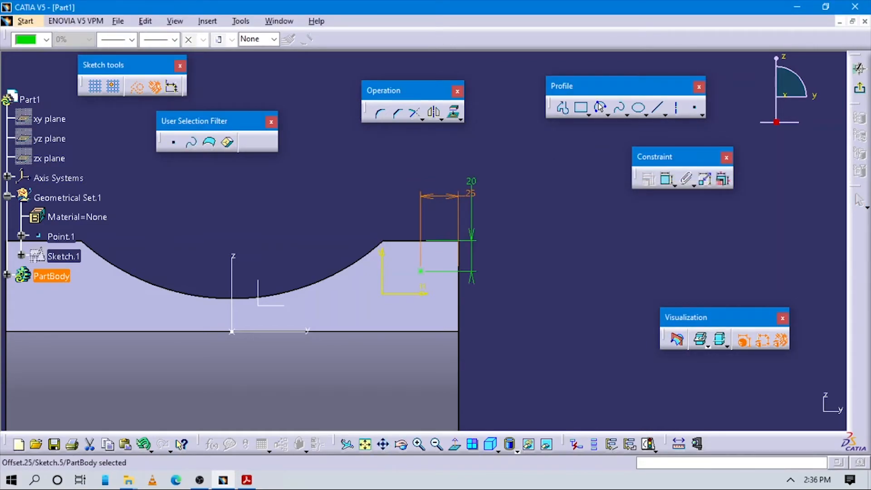
middle_click_drag(544, 226, 305, 424, "ctrl")
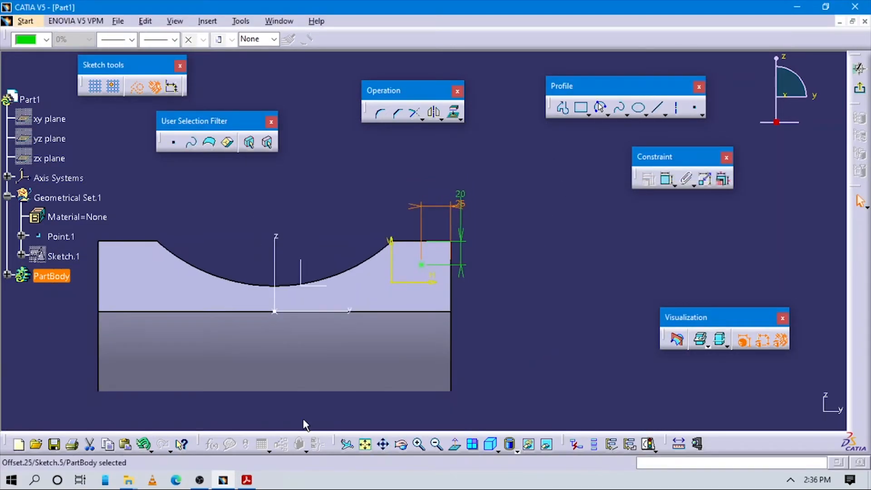
Check the diameter in the PDF drawing, exit the positioning sketch, and create the second hole with 20 mm diameter, Up To Next
left_click(246, 481)
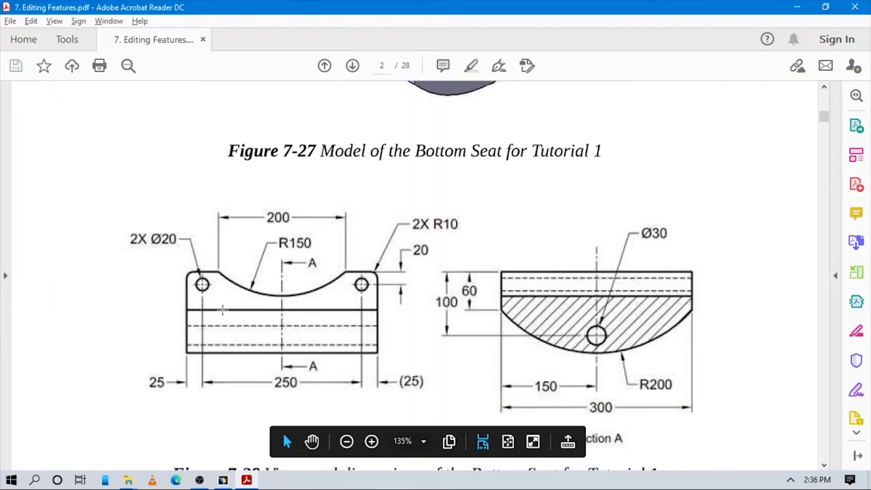
left_click(223, 480)
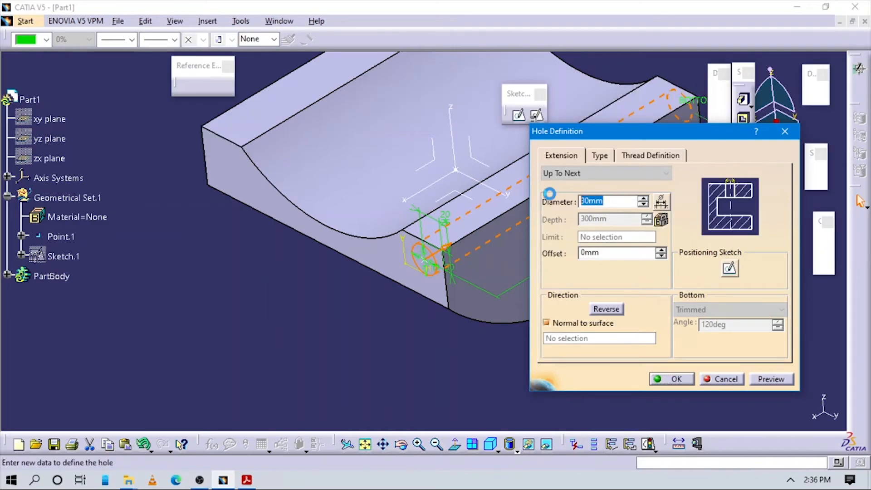
type("20")
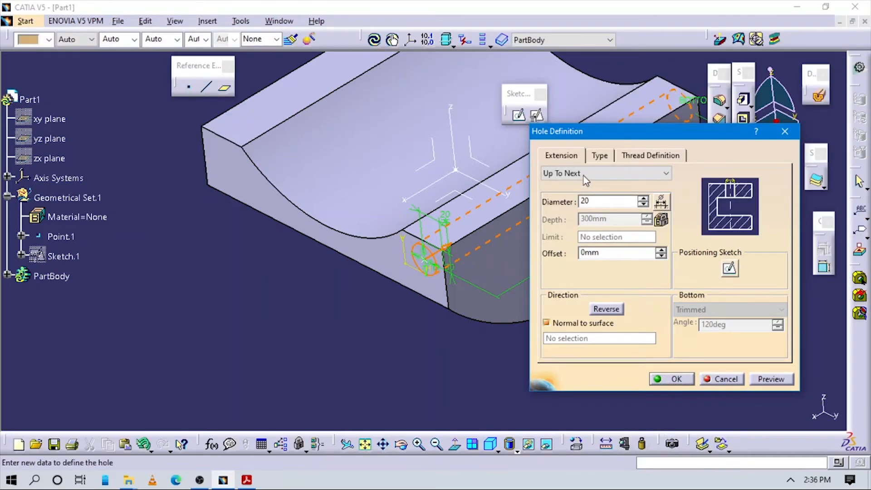
left_click(606, 172)
left_click(605, 172)
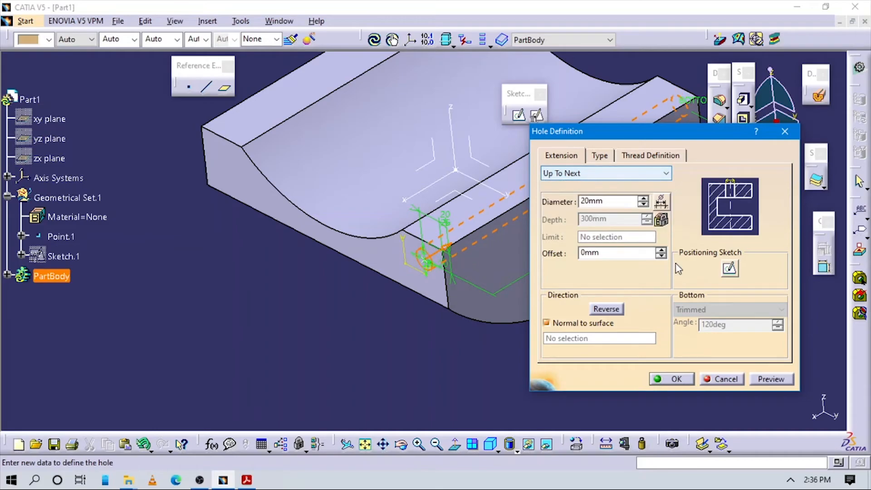
left_click(665, 376)
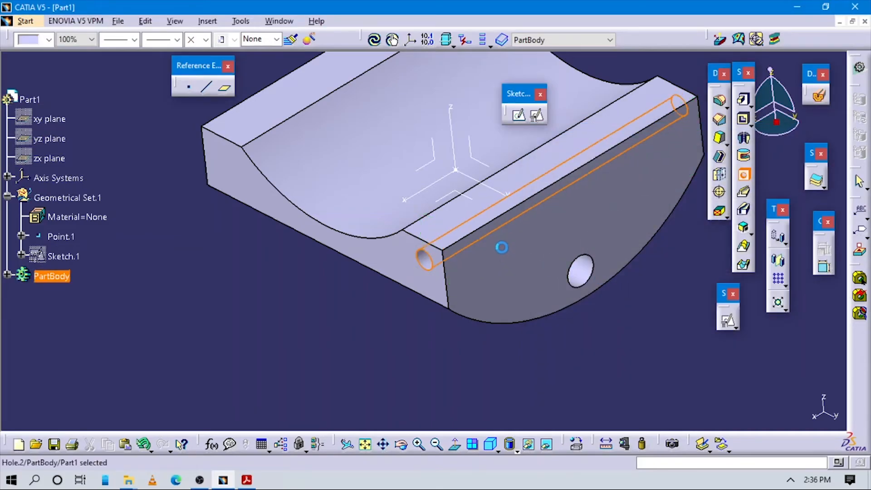
middle_click_drag(507, 338, 507, 362, "ctrl")
left_click(506, 354)
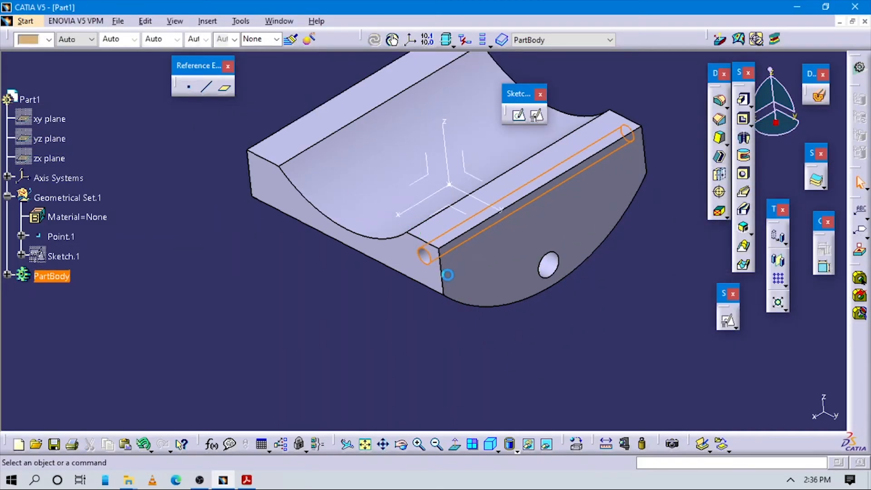
Mirror the 20 mm hole about the axis system's ZX plane to the trough's other side, and show the part in isometric view
left_click(423, 255)
middle_click_drag(559, 365, 442, 274, "ctrl")
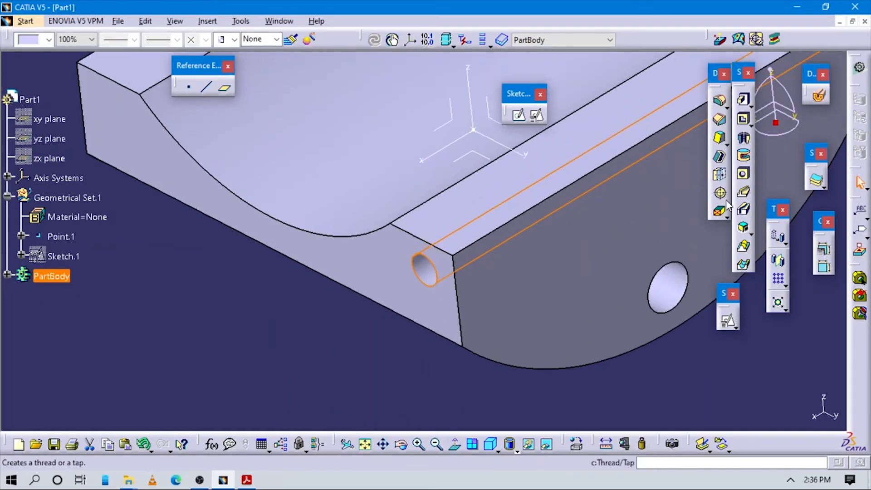
left_click(778, 261)
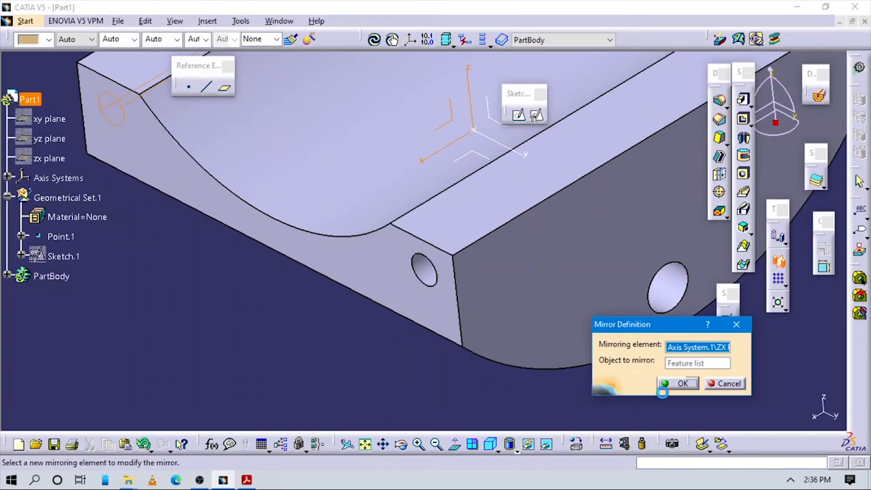
left_click(675, 384)
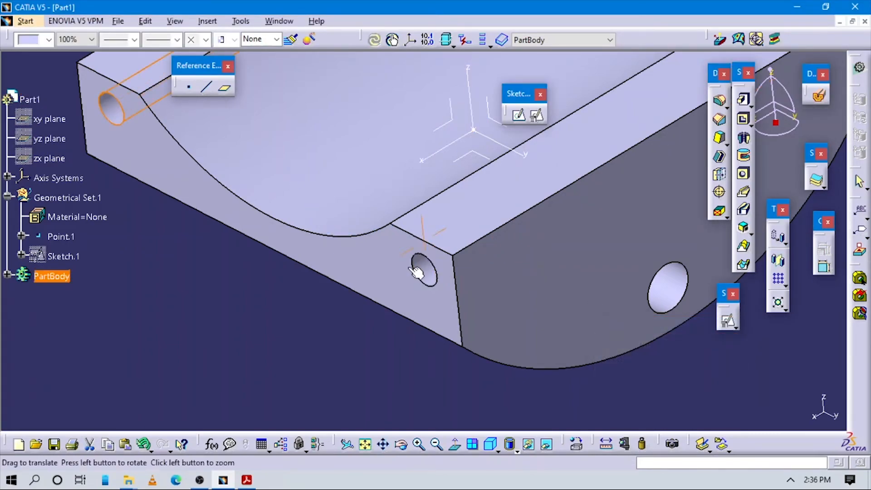
mouse_move(467, 319)
middle_mouse_down()
mouse_move(532, 262)
mouse_move(496, 346)
mouse_move(469, 302)
middle_mouse_up()
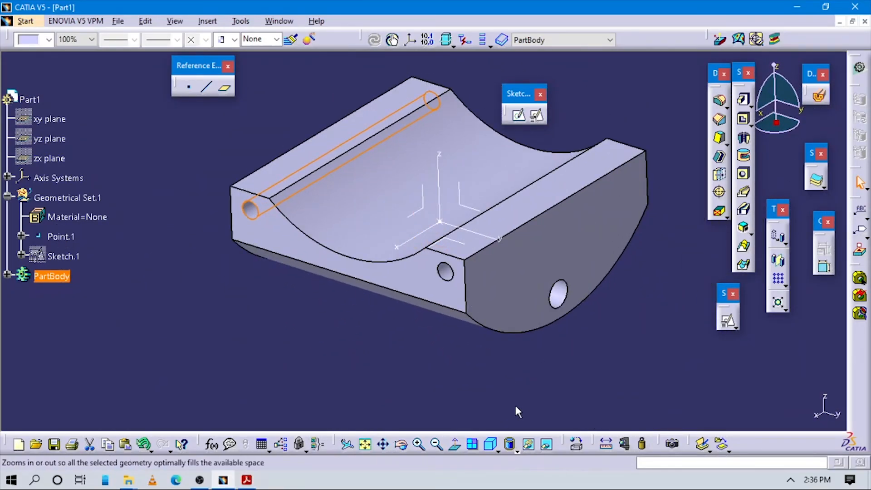
left_click(492, 443)
left_click(553, 358)
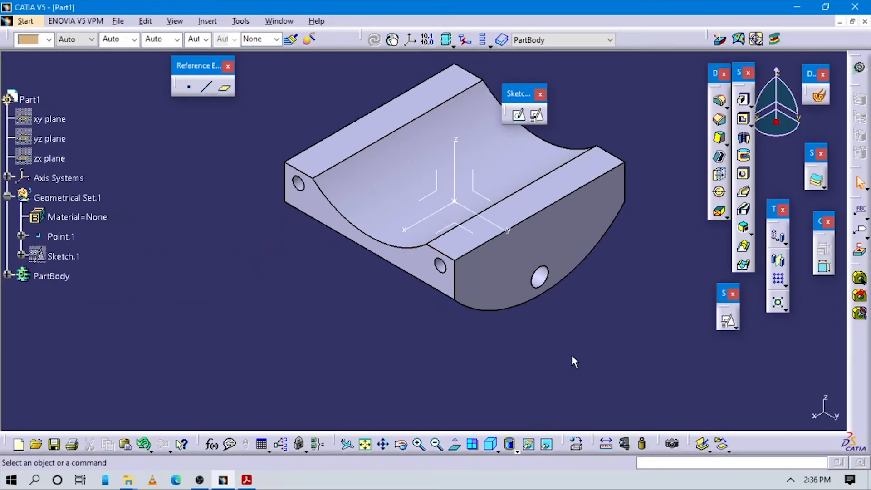
Compare the part with the Bottom Seat reference model and dimensions in Acrobat Reader
key("alt+Tab")
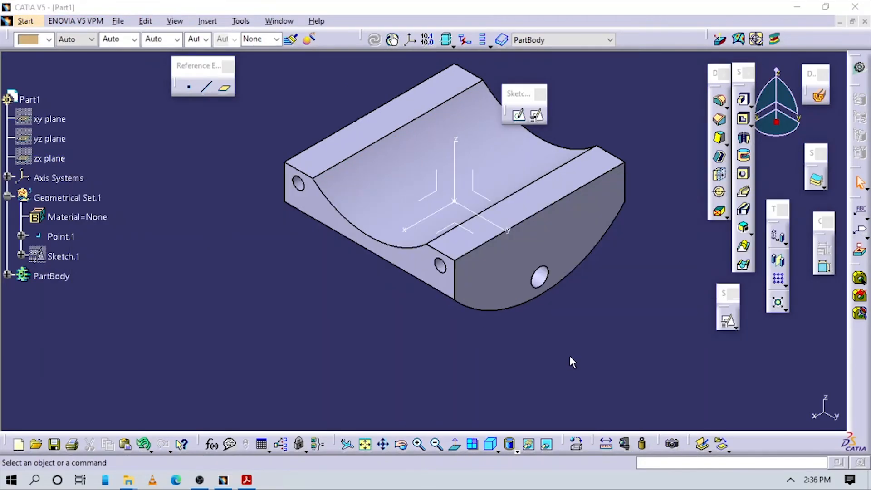
scroll(505, 311, "up", 4)
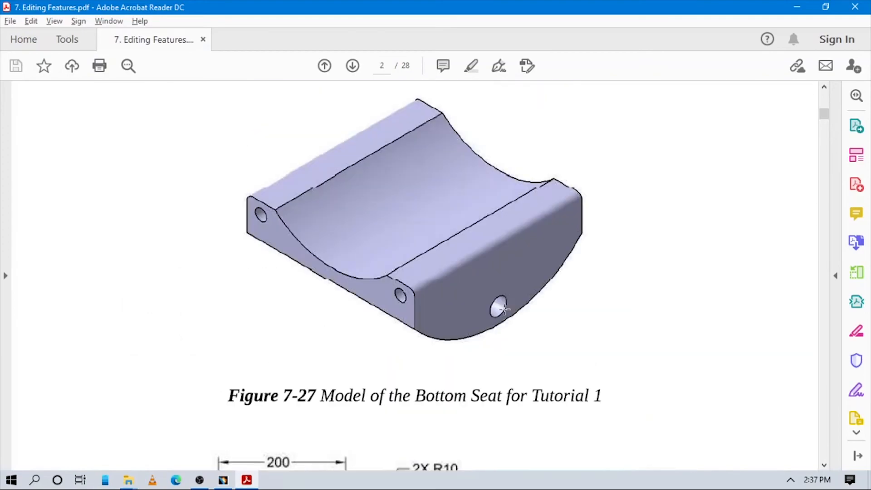
scroll(505, 309, "down", 3)
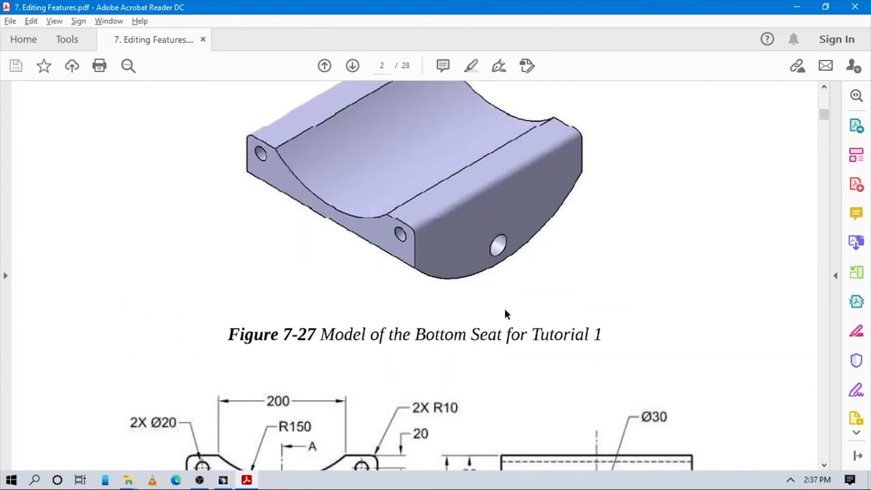